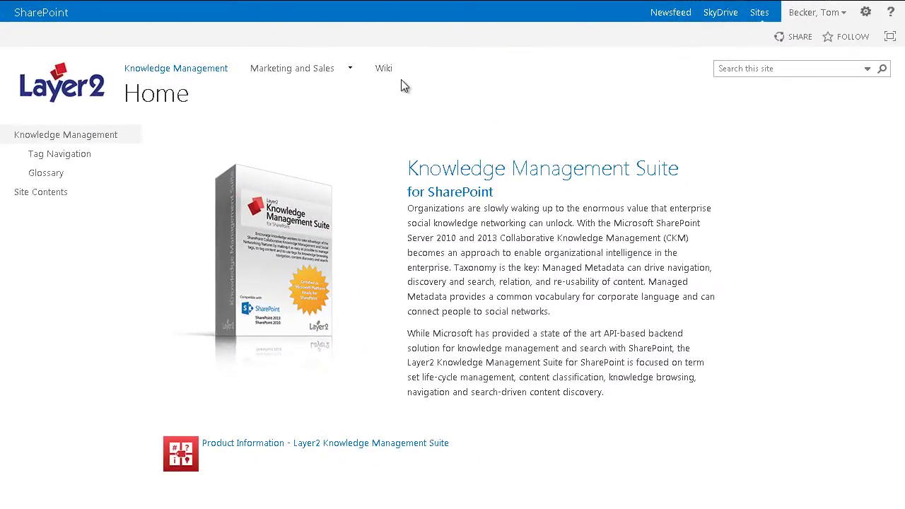
Go to the Wiki Home page and scroll down to its Related Content tiles
click(384, 71)
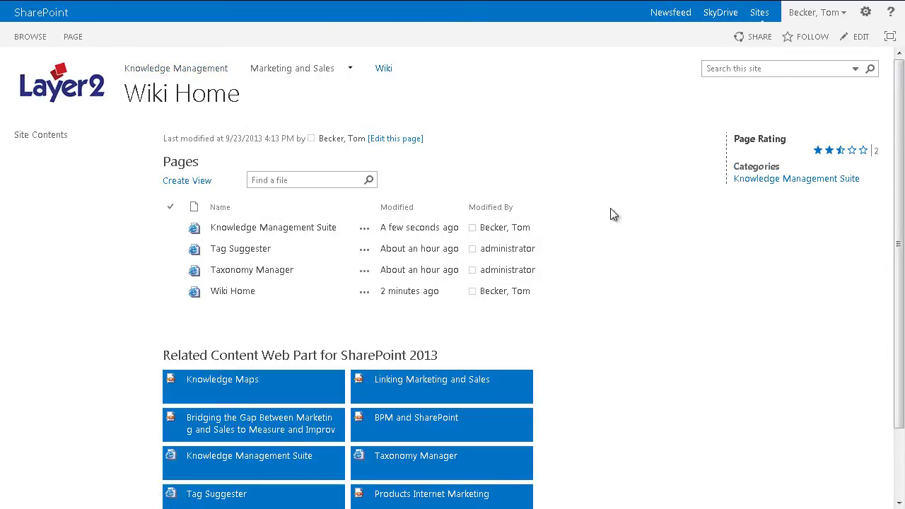
scroll(616, 255, down, 1)
scroll(615, 250, down, 1)
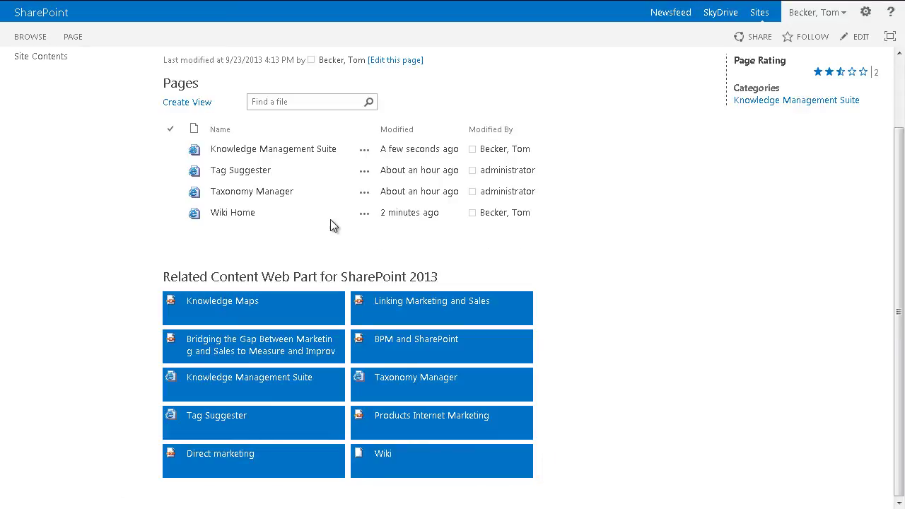
Open the Knowledge Management Suite wiki page and scroll down to its related content tiles
click(302, 152)
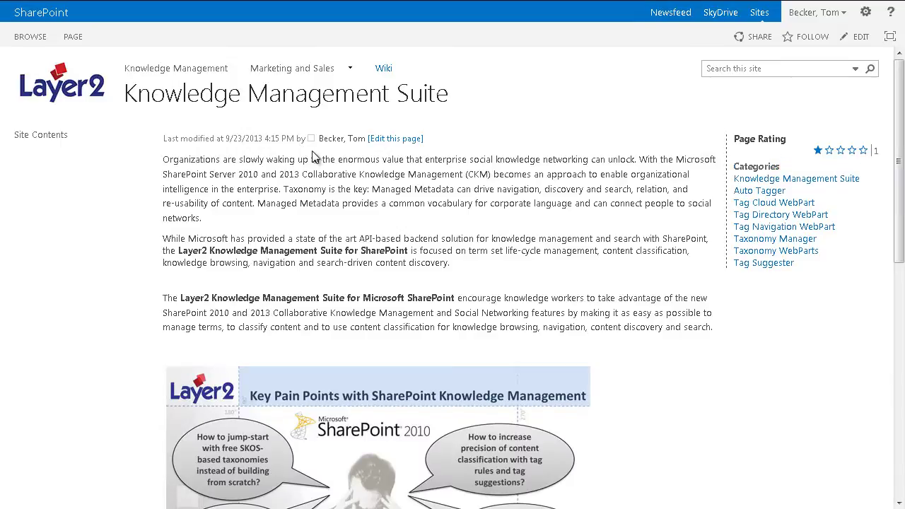
scroll(679, 232, down, 5)
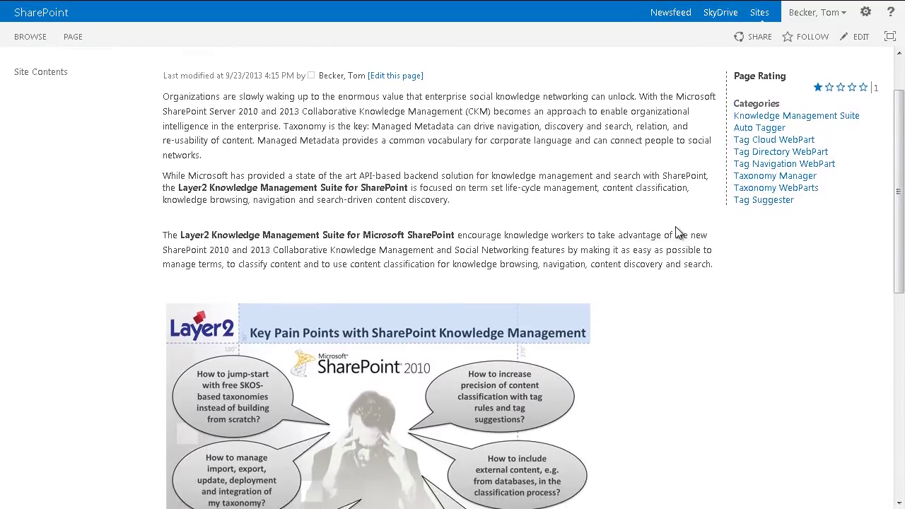
scroll(675, 228, down, 8)
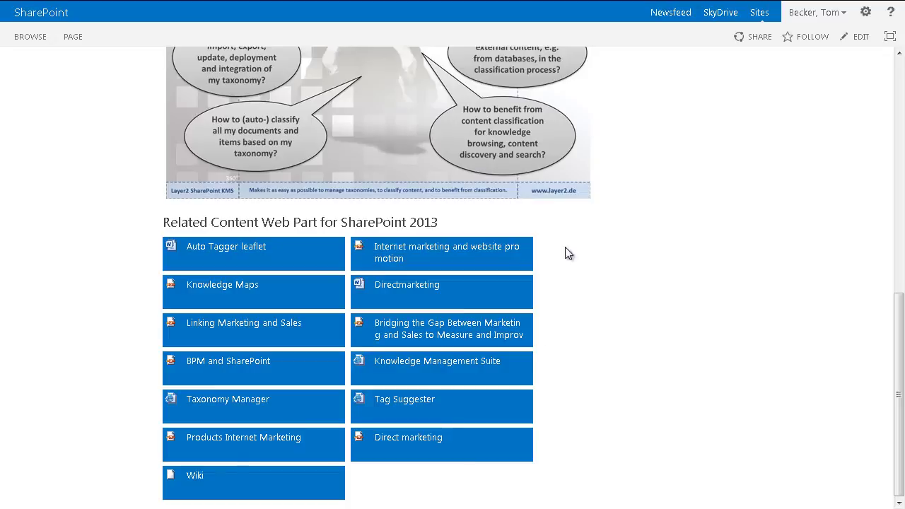
Put the Knowledge Management Suite wiki page into edit mode
click(74, 39)
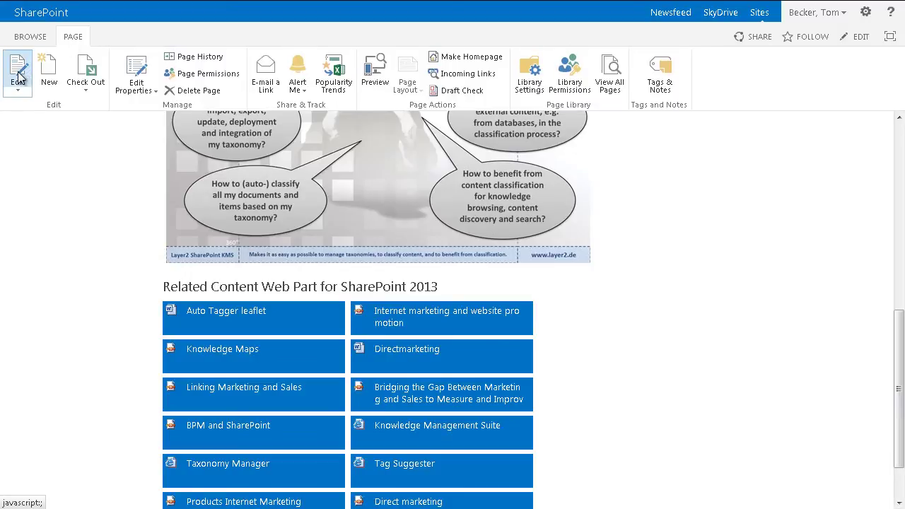
click(18, 75)
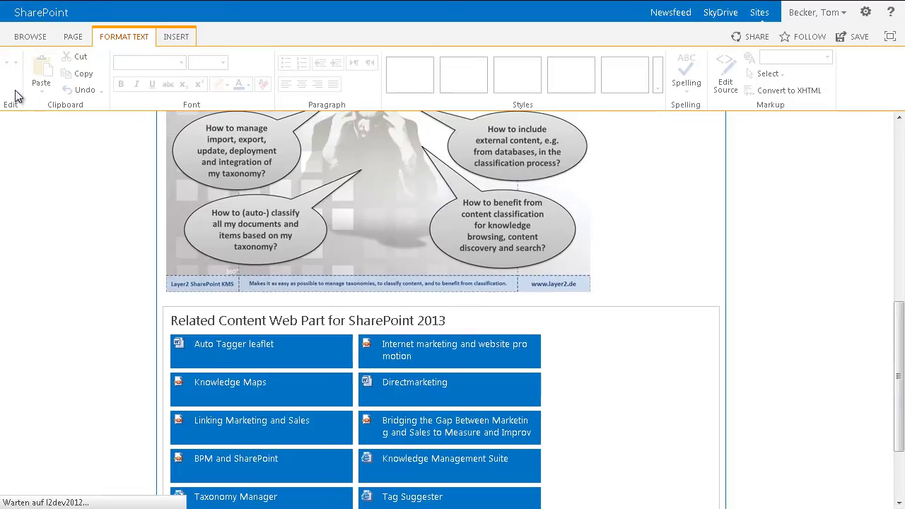
scroll(644, 336, down, 4)
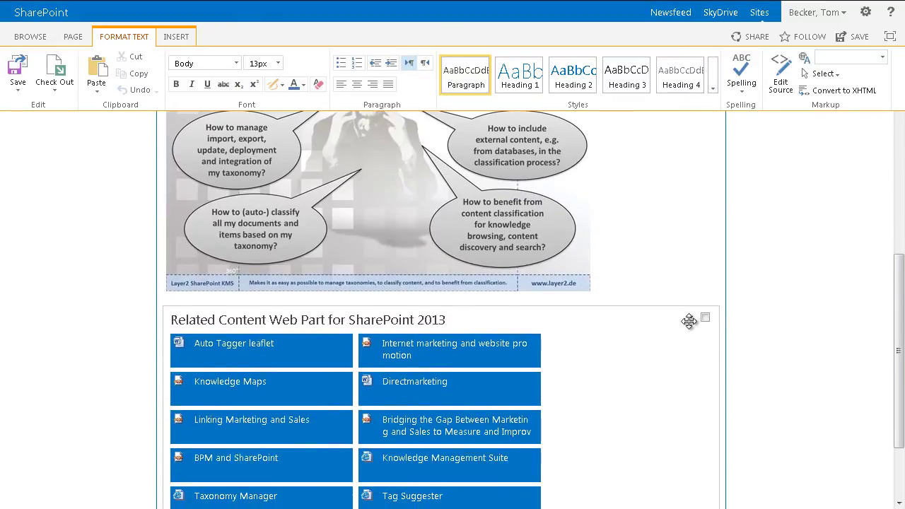
Open the Related Content Web Part's settings pane via Edit Web Part
click(691, 319)
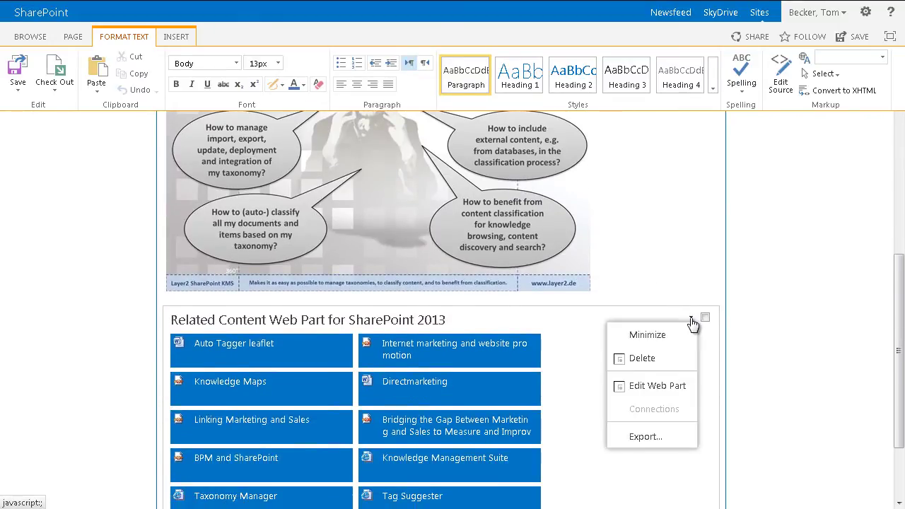
click(651, 387)
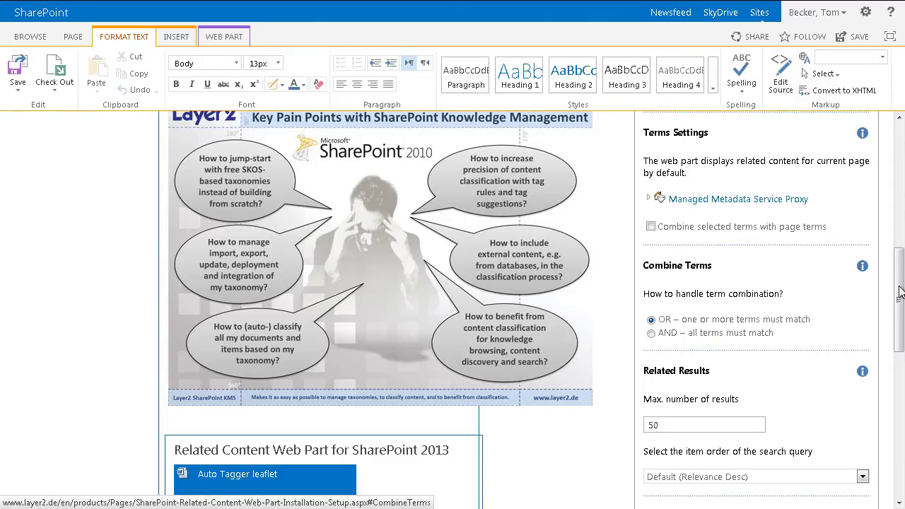
scroll(894, 186, up, 2)
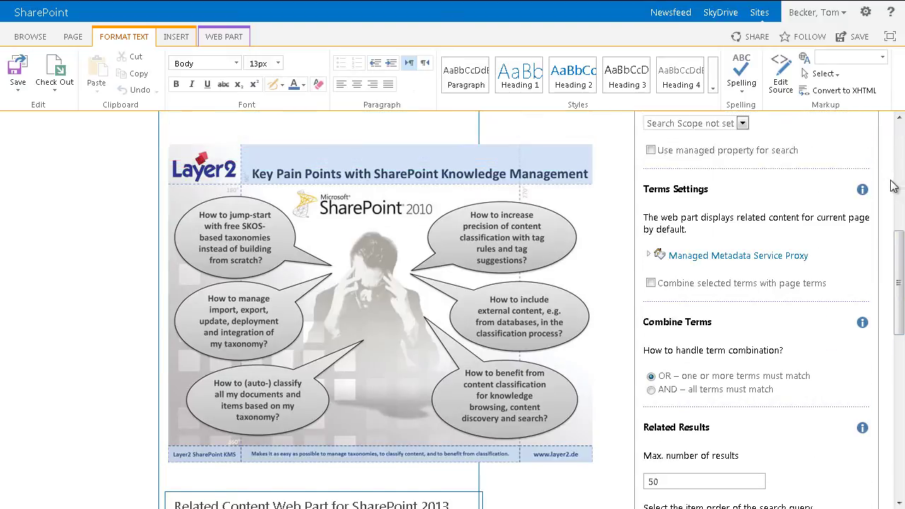
scroll(893, 186, up, 5)
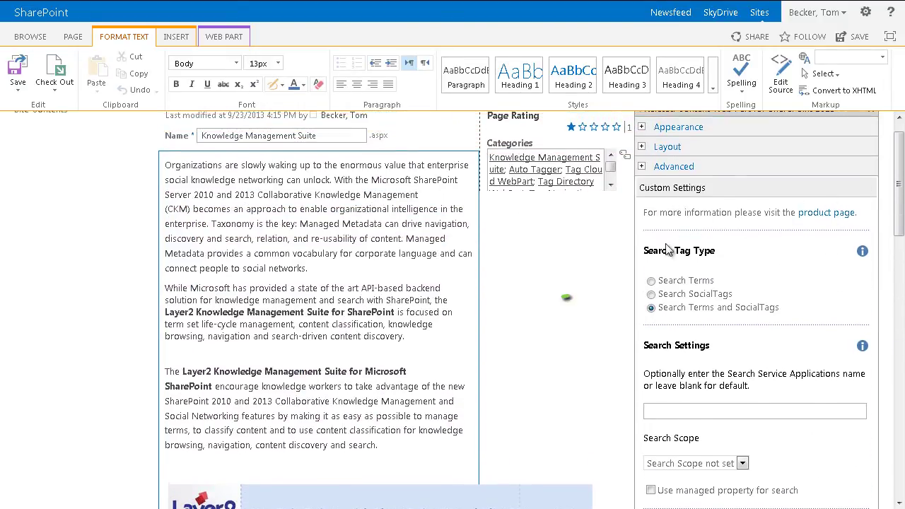
Set the web part to search Terms only and leave the Search Scope unset
click(672, 285)
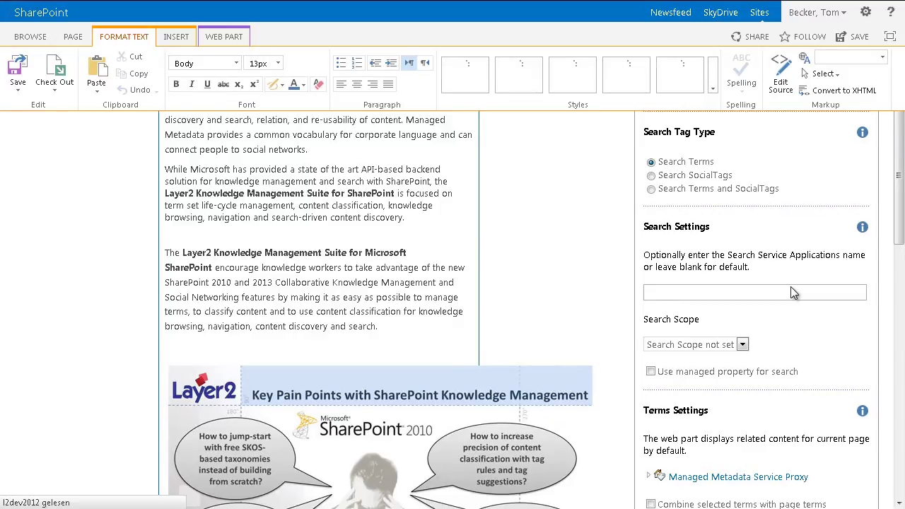
scroll(792, 293, down, 2)
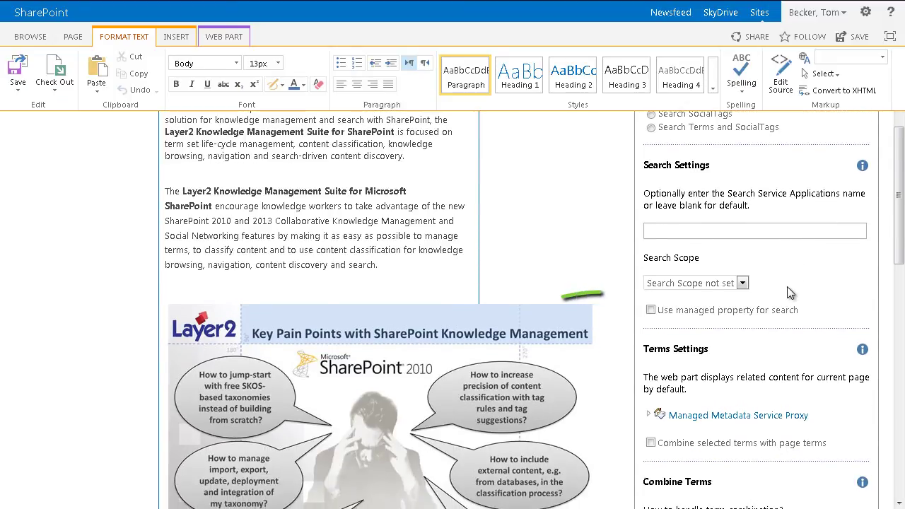
click(744, 284)
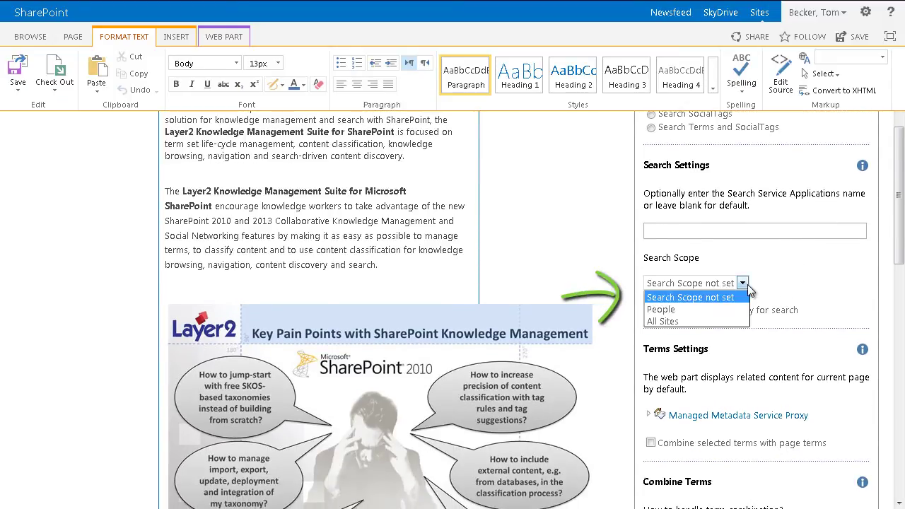
click(776, 286)
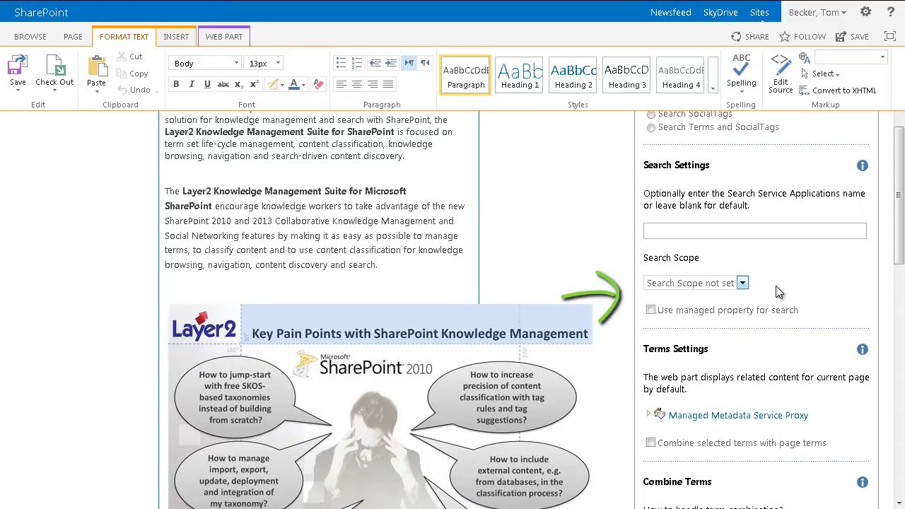
scroll(776, 286, down, 4)
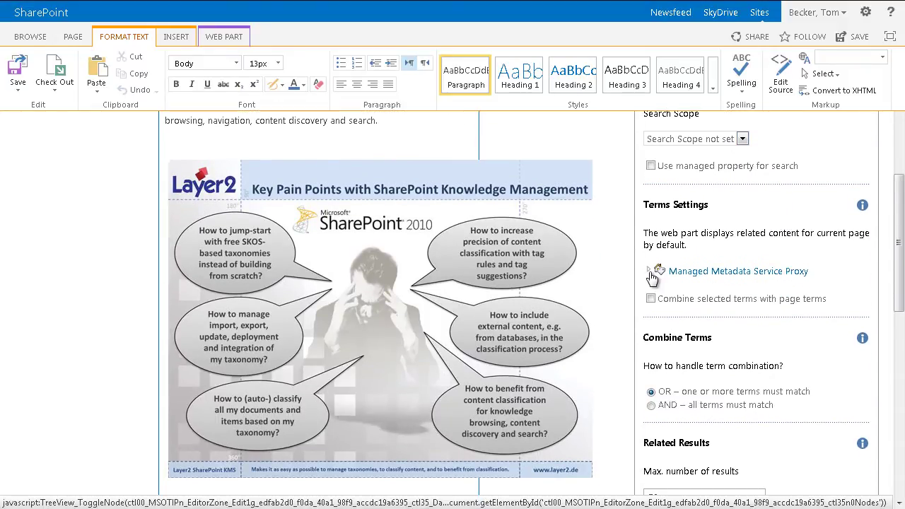
Expand Layer2 > Marketing and sales and check Advertising law and Market and opinion research
click(649, 272)
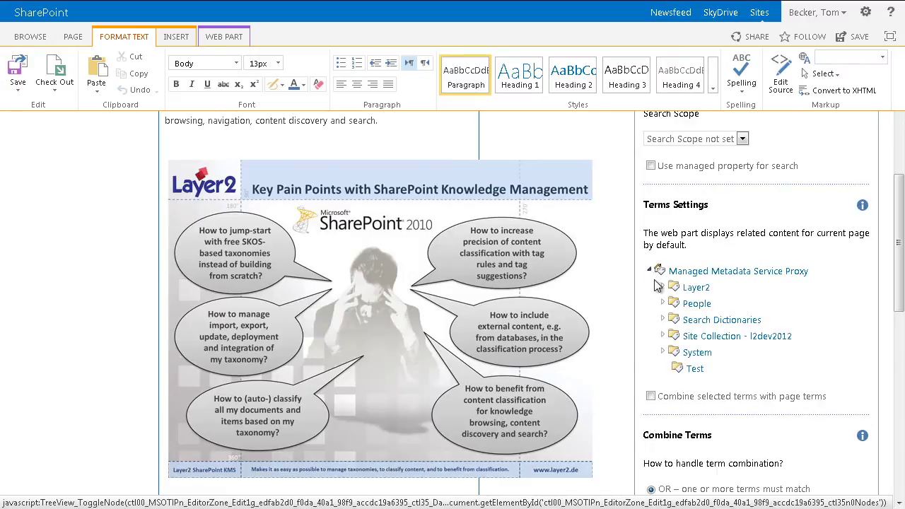
click(663, 288)
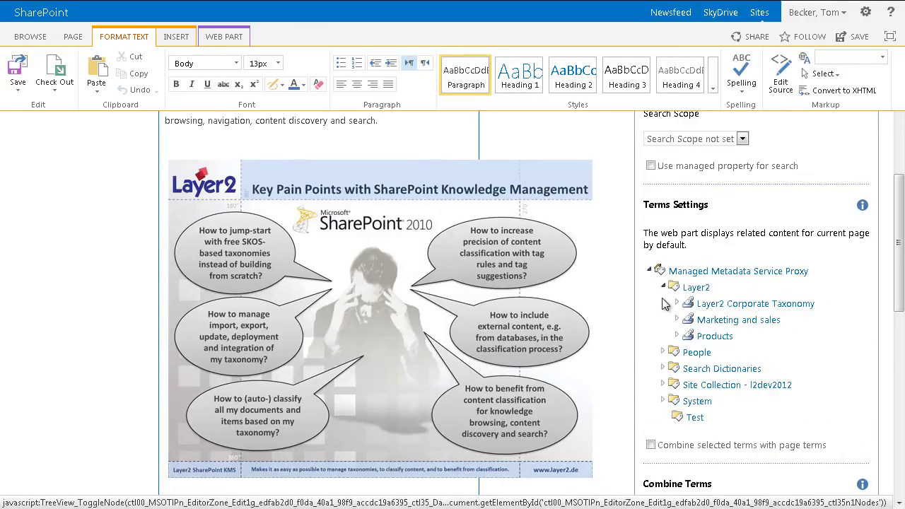
click(677, 321)
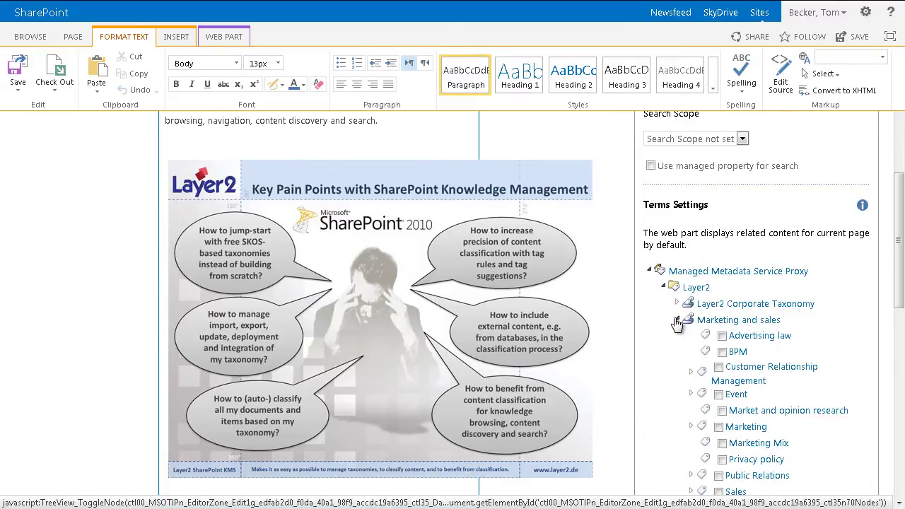
scroll(677, 347, down, 2)
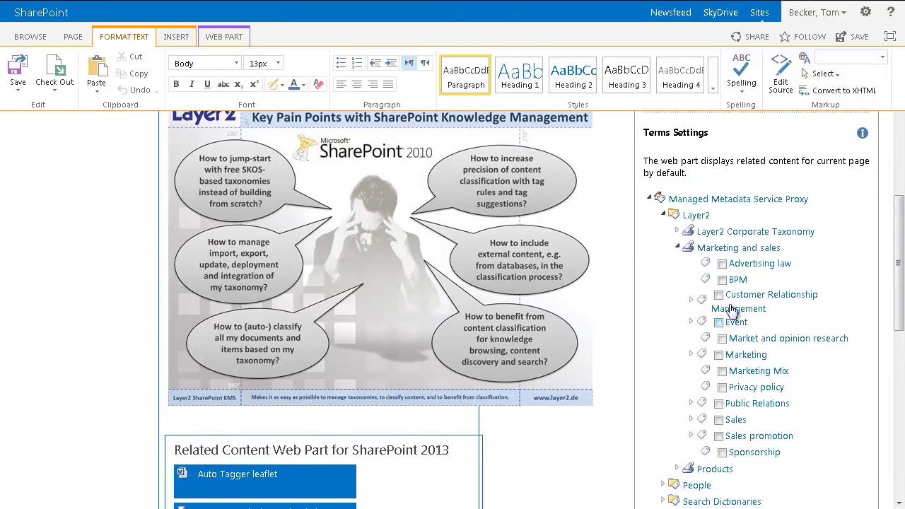
click(723, 265)
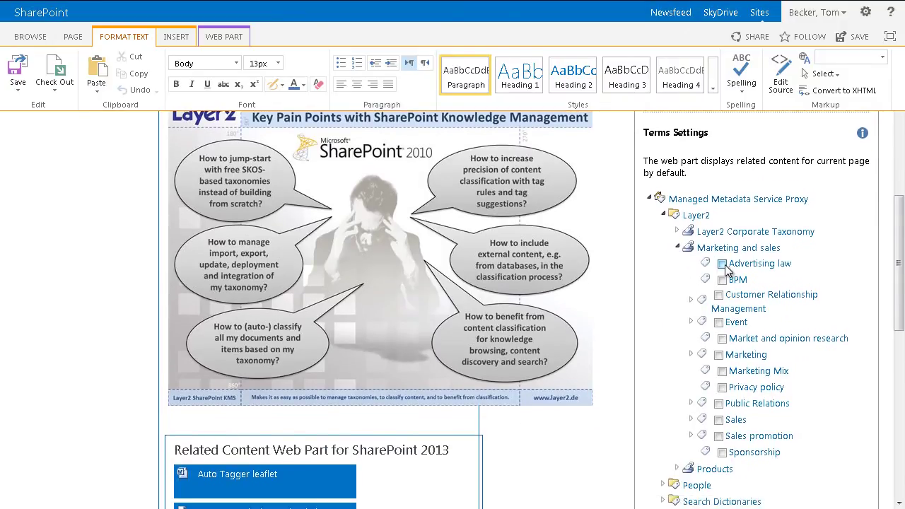
click(722, 339)
Uncheck both terms again and collapse the Marketing and sales term set
scroll(665, 379, down, 2)
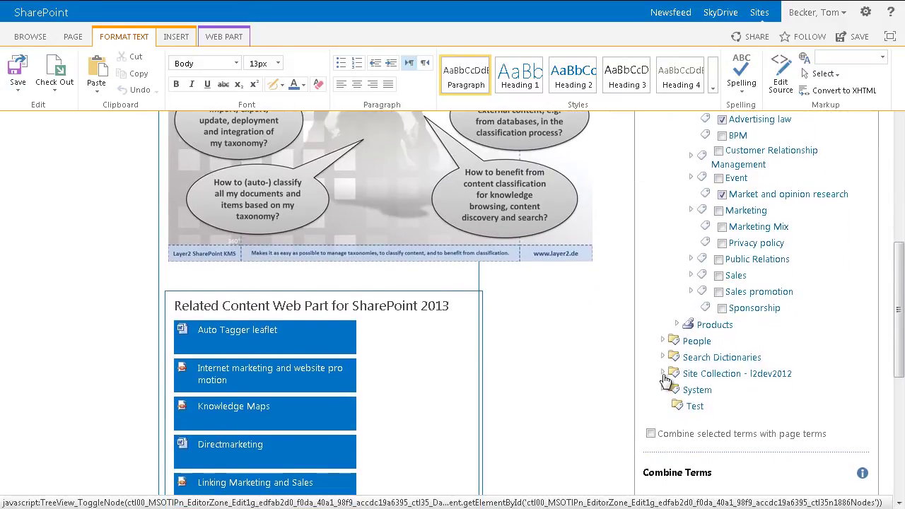
scroll(664, 379, down, 1)
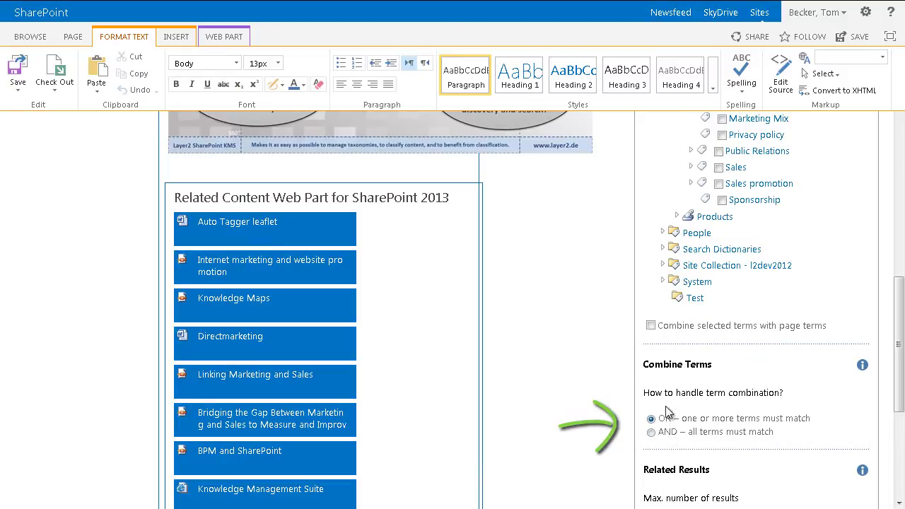
scroll(657, 206, up, 3)
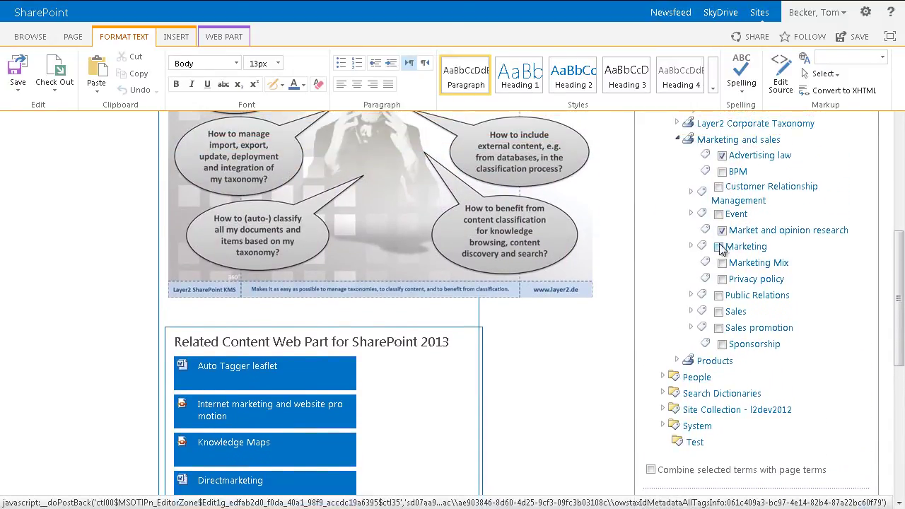
click(722, 230)
click(722, 156)
click(681, 142)
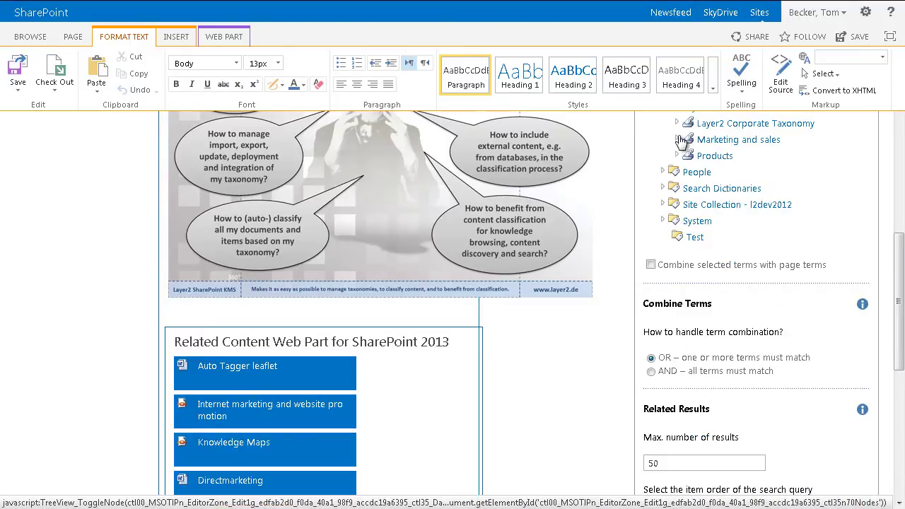
scroll(775, 189, down, 2)
scroll(774, 191, down, 5)
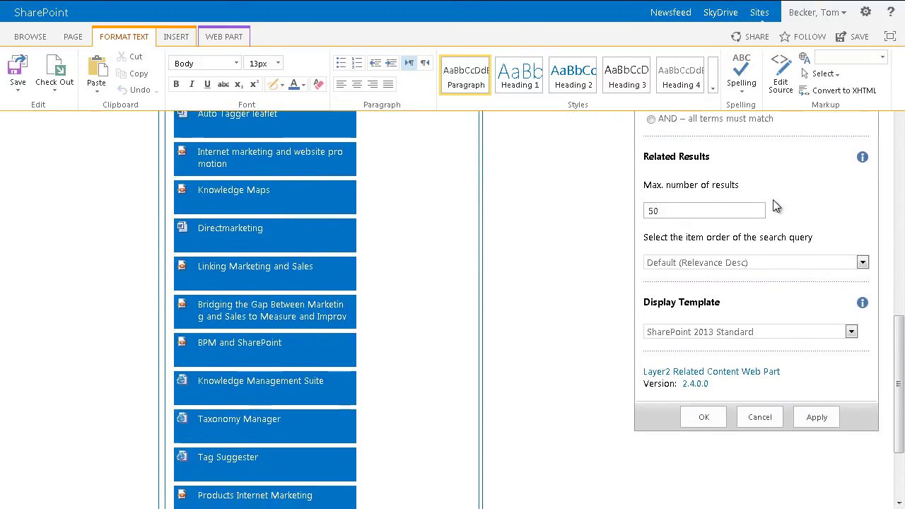
click(862, 263)
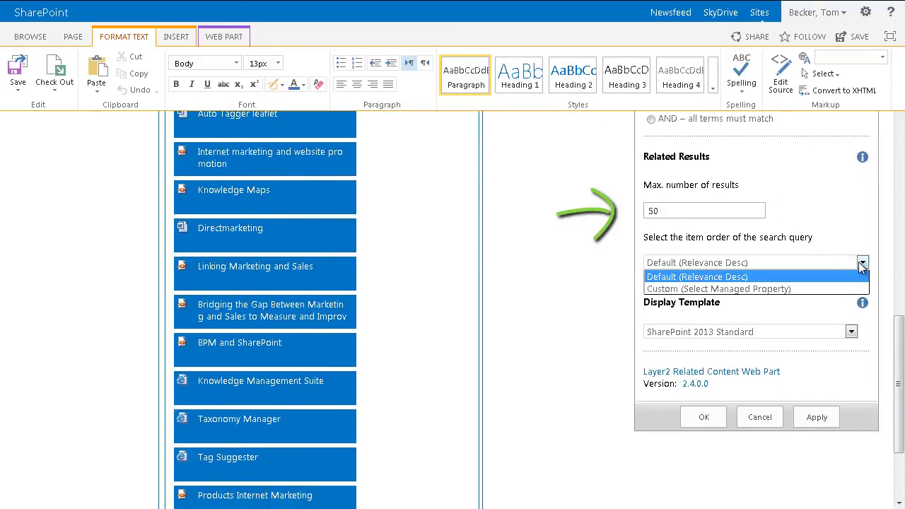
click(834, 236)
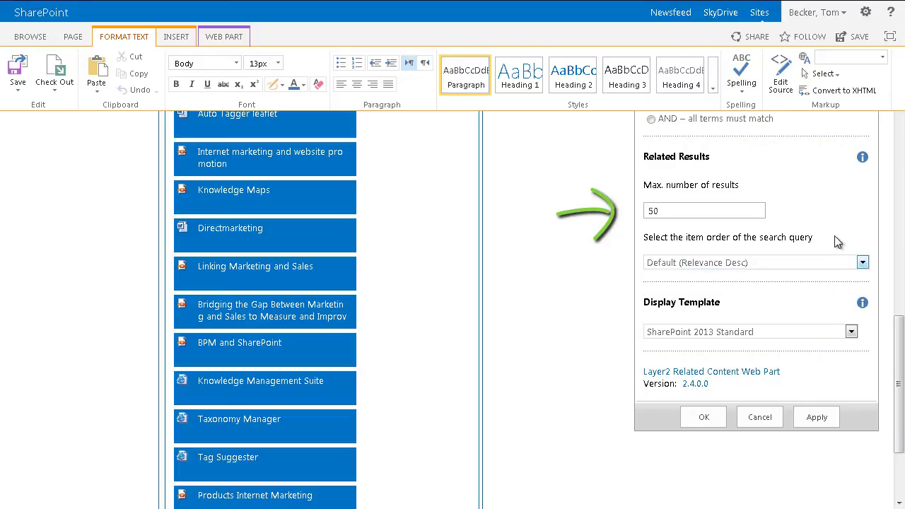
click(851, 333)
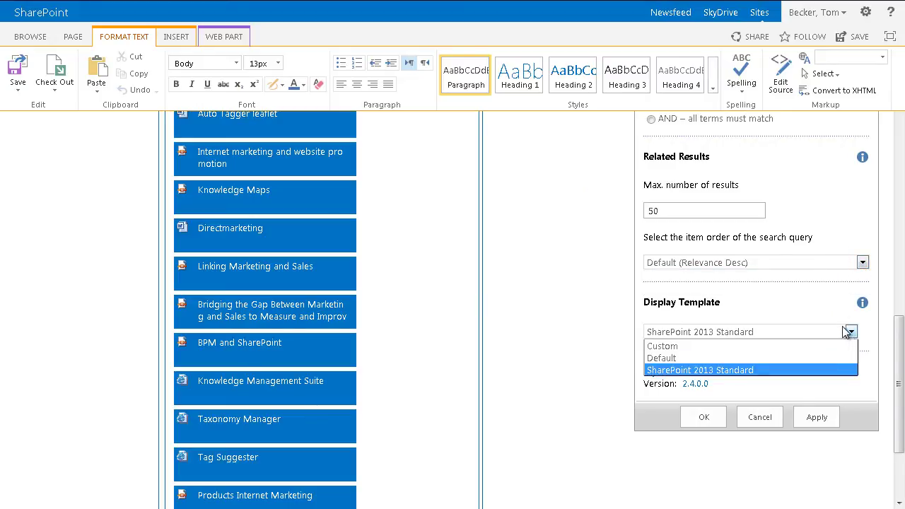
click(769, 311)
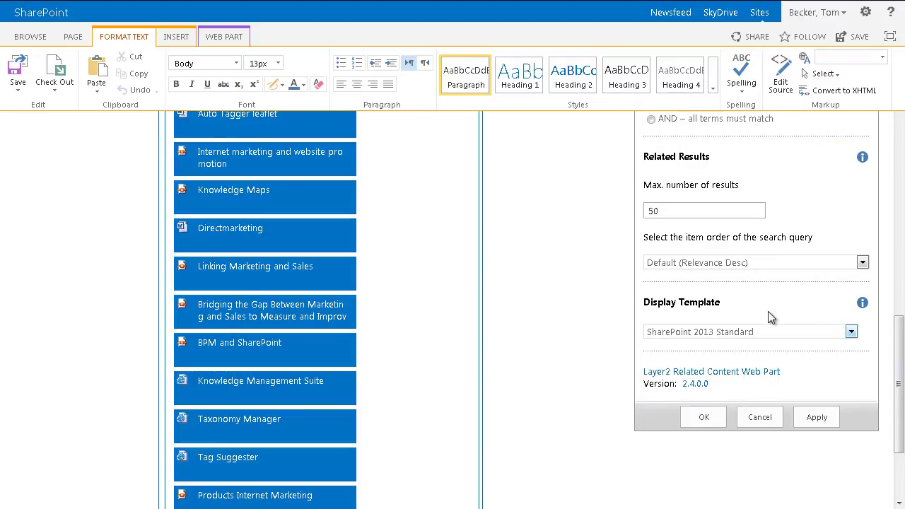
Confirm the Related Content Web Part settings with OK
click(704, 419)
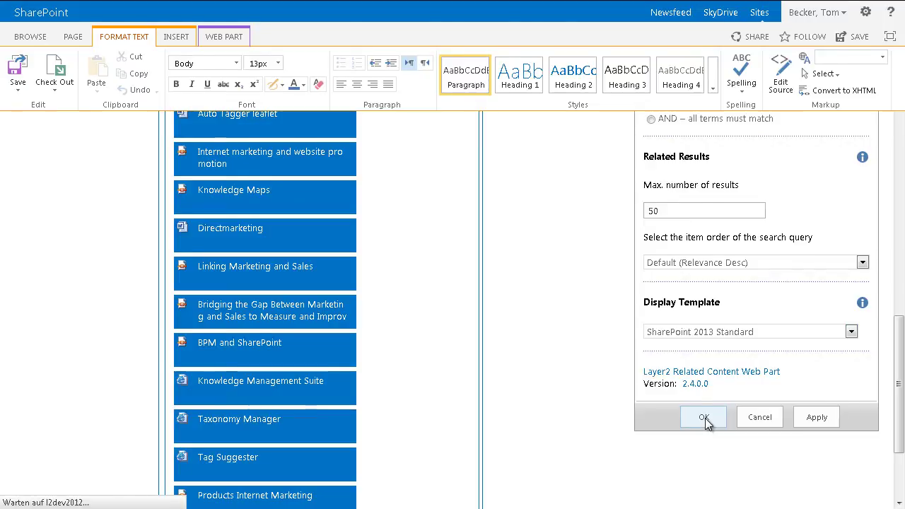